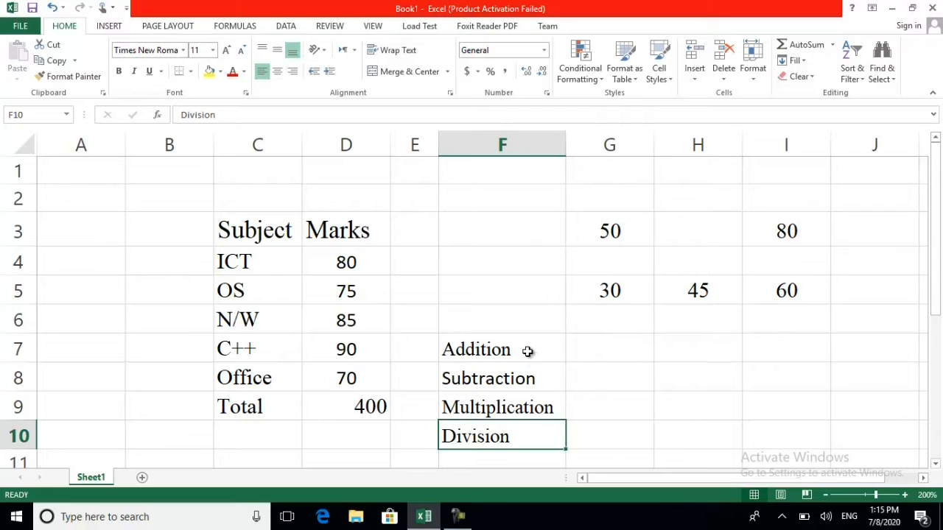
{"action": "left_click", "coordinate": [531, 379]}
{"action": "left_click", "coordinate": [548, 413]}
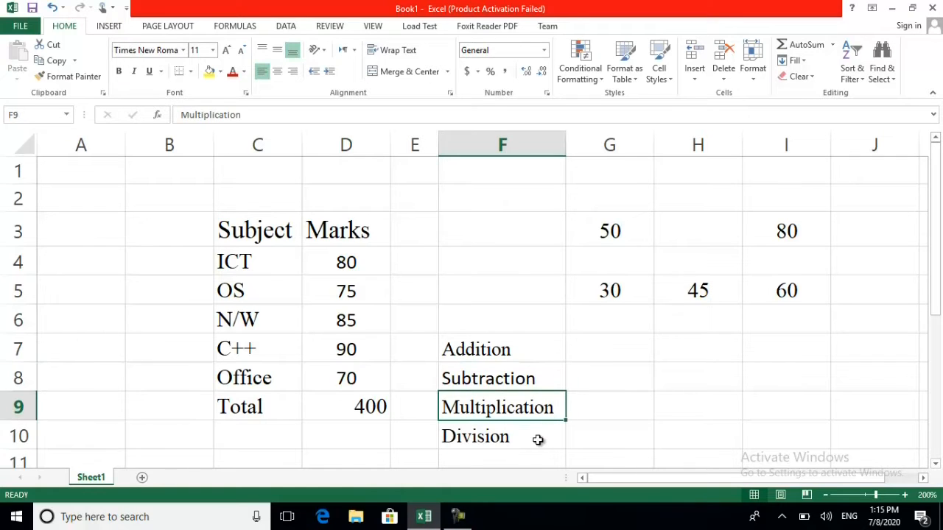
{"action": "left_click", "coordinate": [538, 440]}
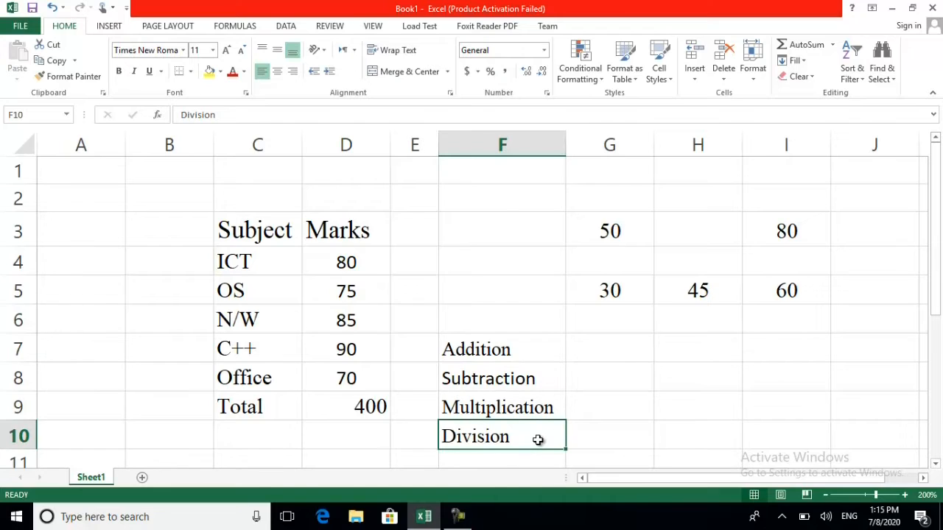
{"action": "left_click", "coordinate": [531, 349]}
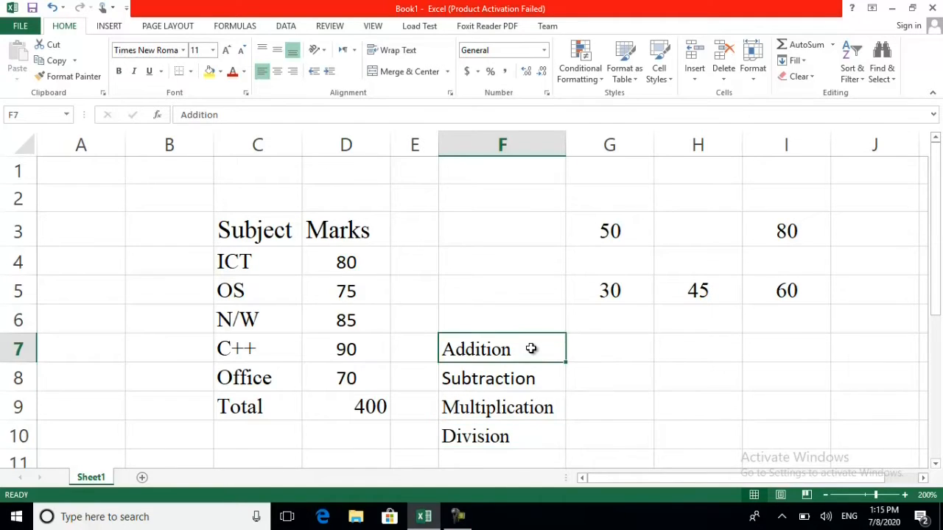
Enter the formula =(G3+I5+G5) in cell G7 beside the Addition label
{"action": "left_click", "coordinate": [598, 349]}
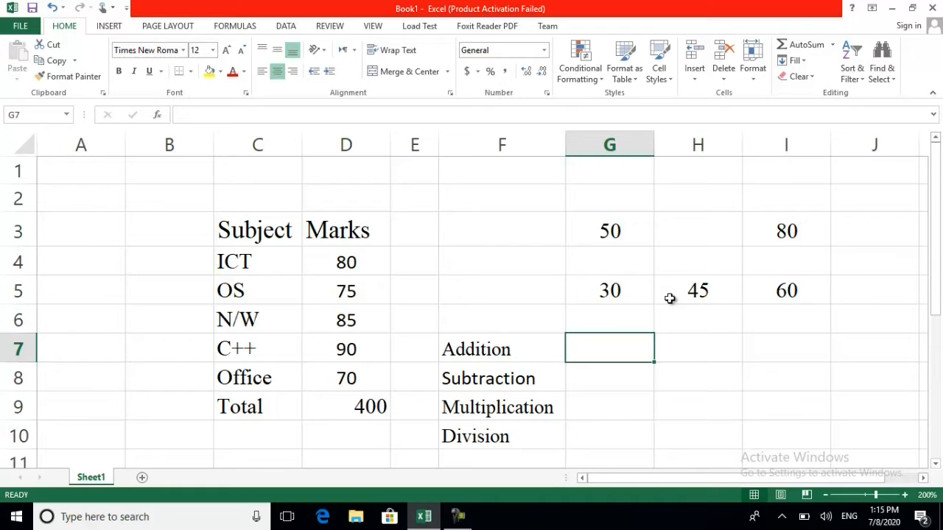
{"action": "type", "text": "="}
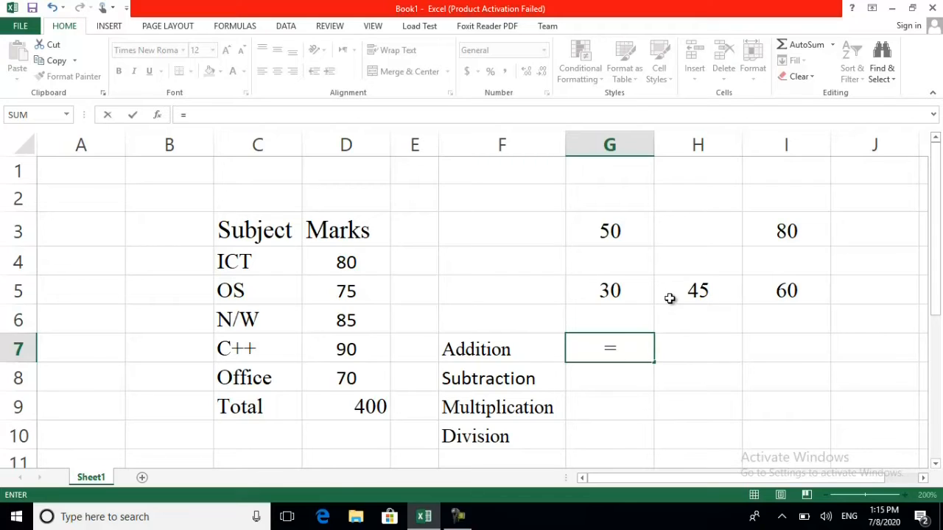
{"action": "type", "text": "("}
{"action": "left_click", "coordinate": [602, 231]}
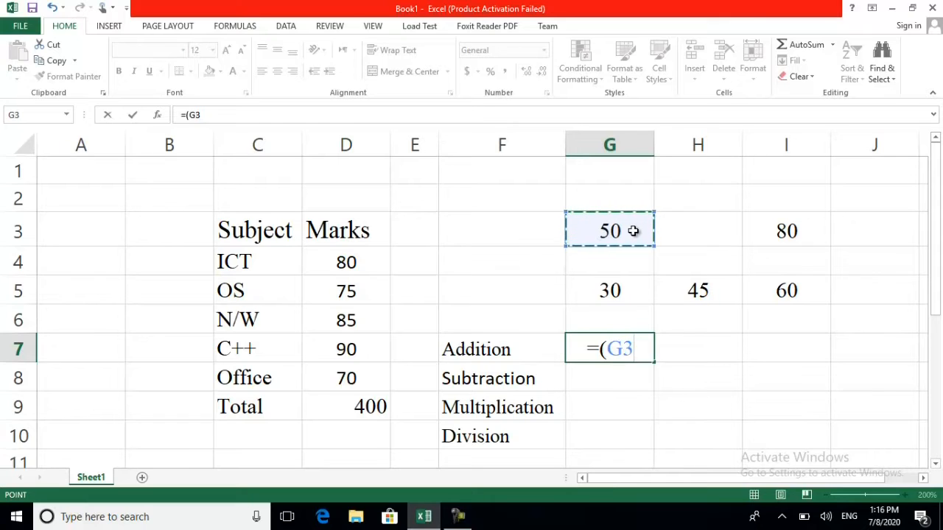
{"action": "type", "text": "+"}
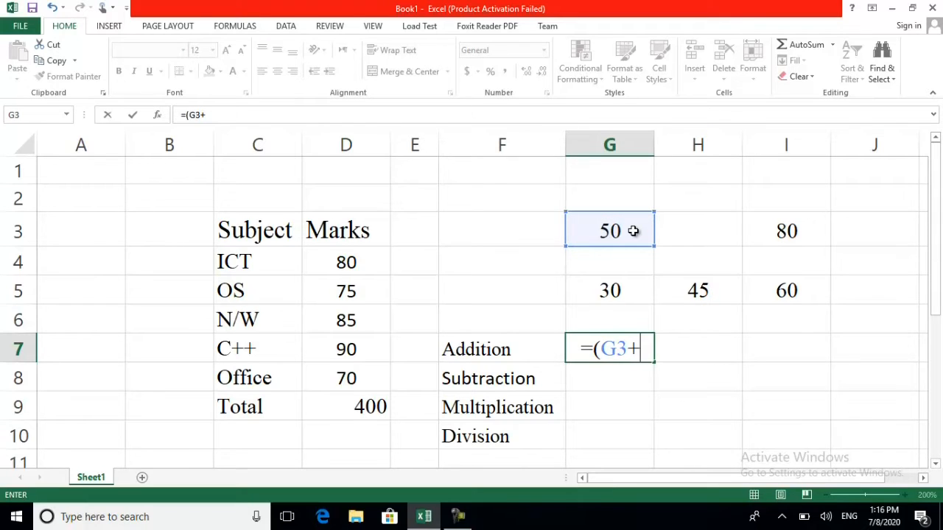
{"action": "left_click", "coordinate": [792, 291]}
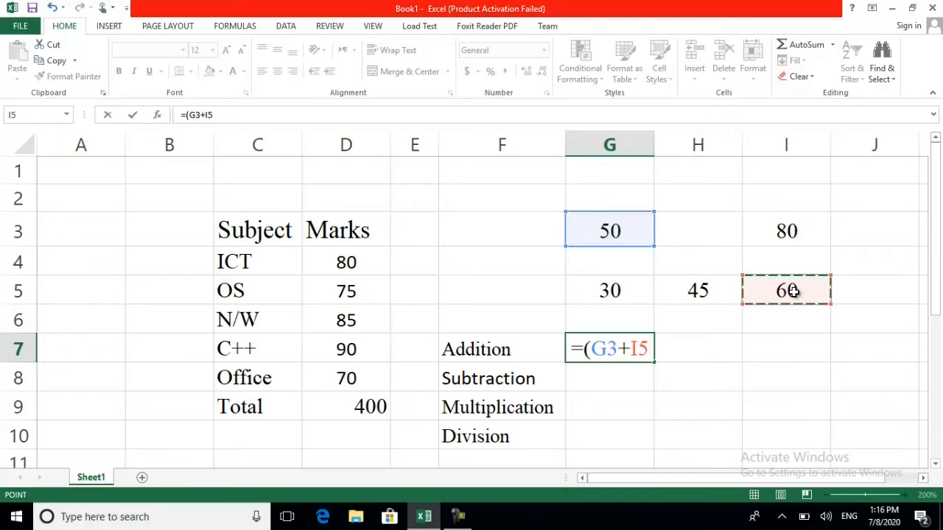
{"action": "type", "text": ")+"}
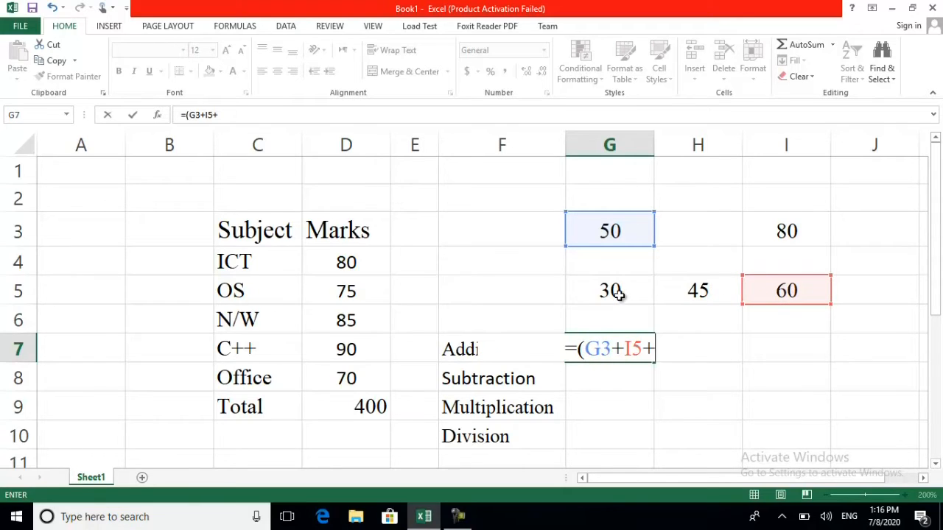
{"action": "left_click", "coordinate": [617, 293]}
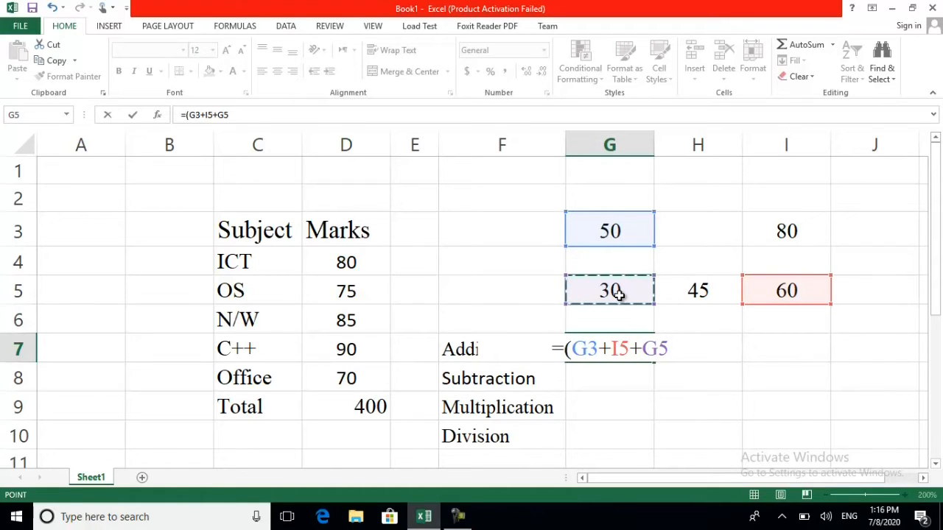
{"action": "type", "text": ")"}
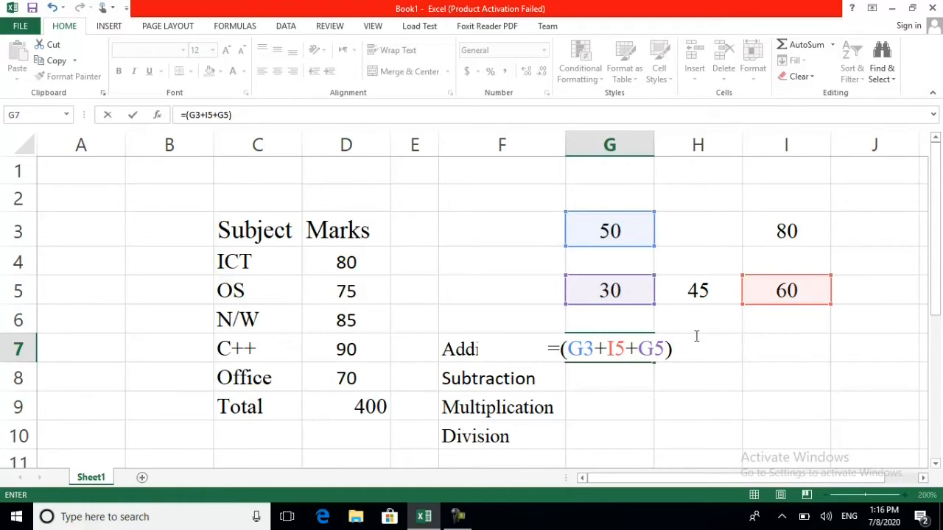
{"action": "key", "text": "Return"}
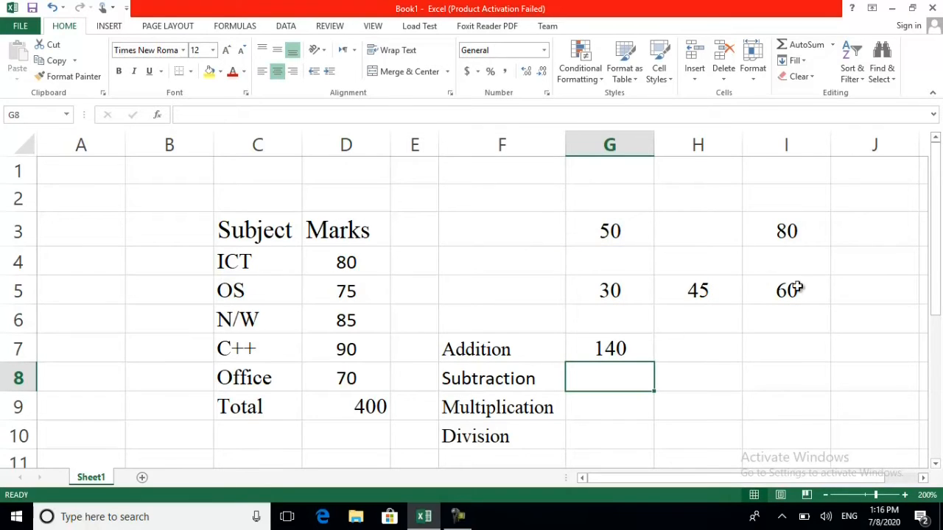
Inspect the cell references used by the addition formula in G7, leaving the formula as it is
{"action": "left_click", "coordinate": [621, 348]}
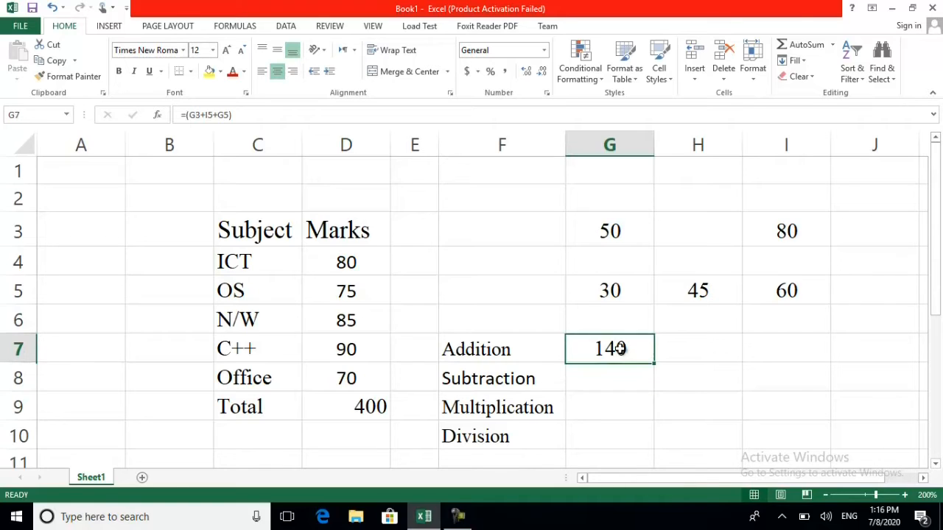
{"action": "double_click", "coordinate": [615, 349]}
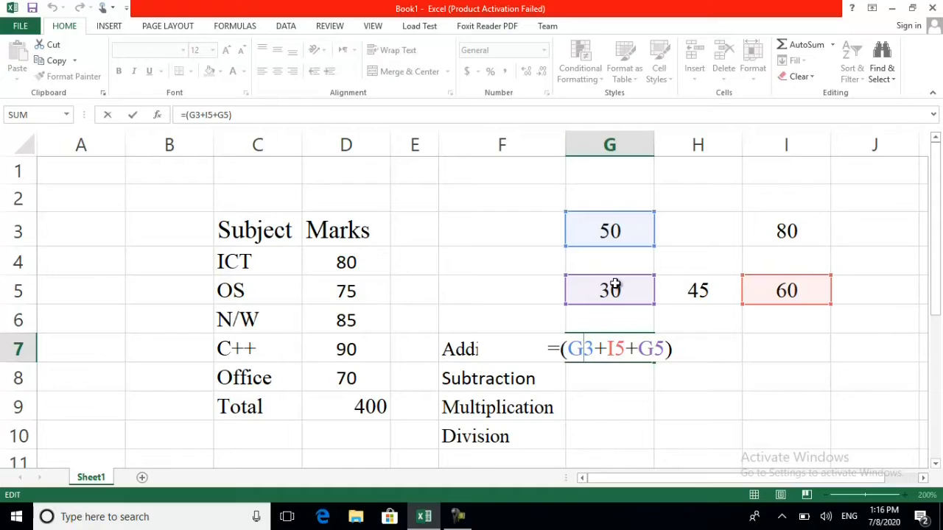
{"action": "left_click", "coordinate": [680, 353]}
{"action": "key", "text": "Return"}
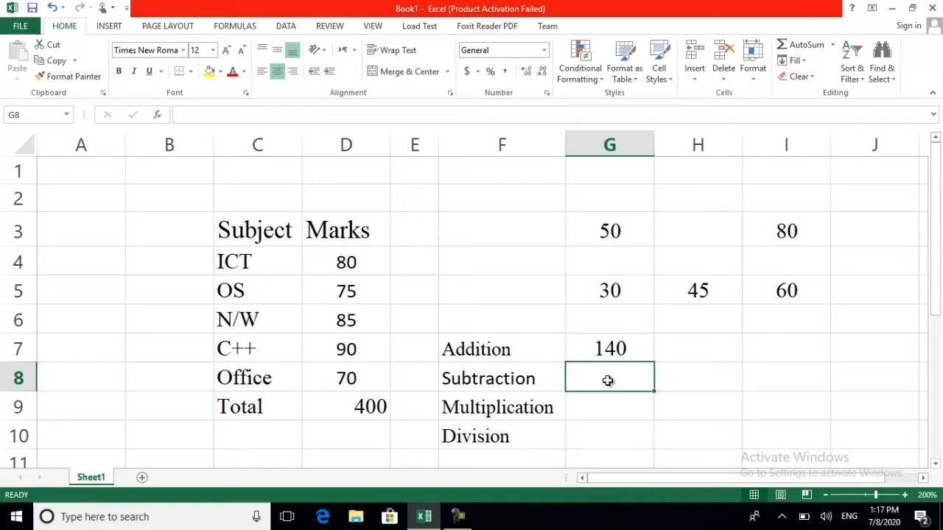
Enter the formula =(G3-G5) in cell G8 beside the Subtraction label
{"action": "type", "text": "=("}
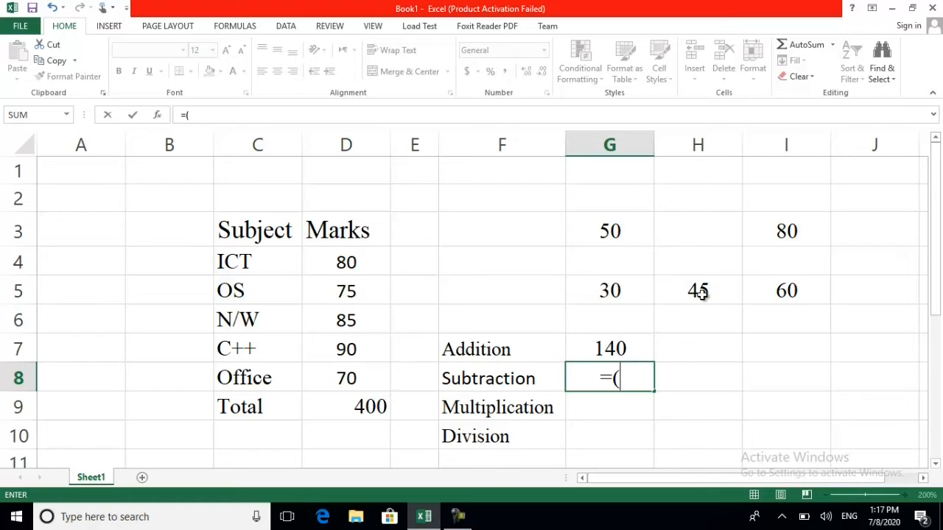
{"action": "left_click", "coordinate": [619, 229]}
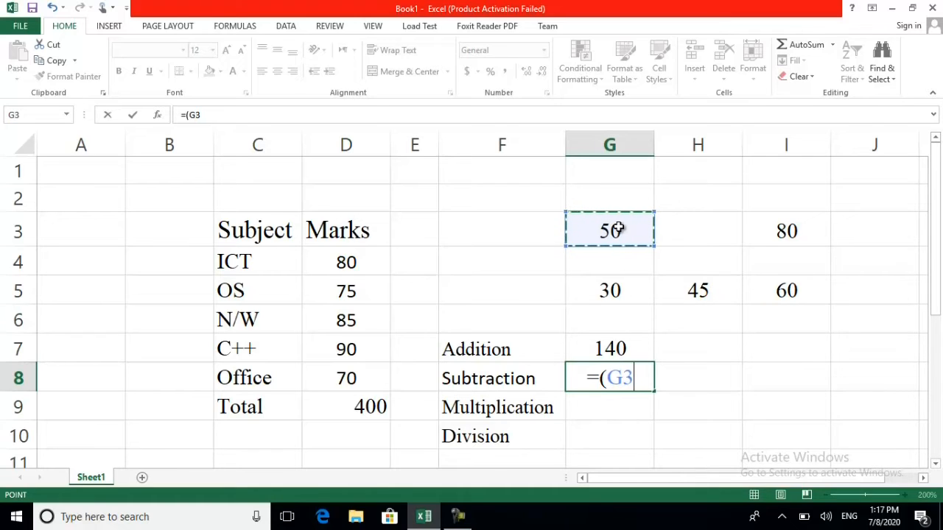
{"action": "type", "text": "-"}
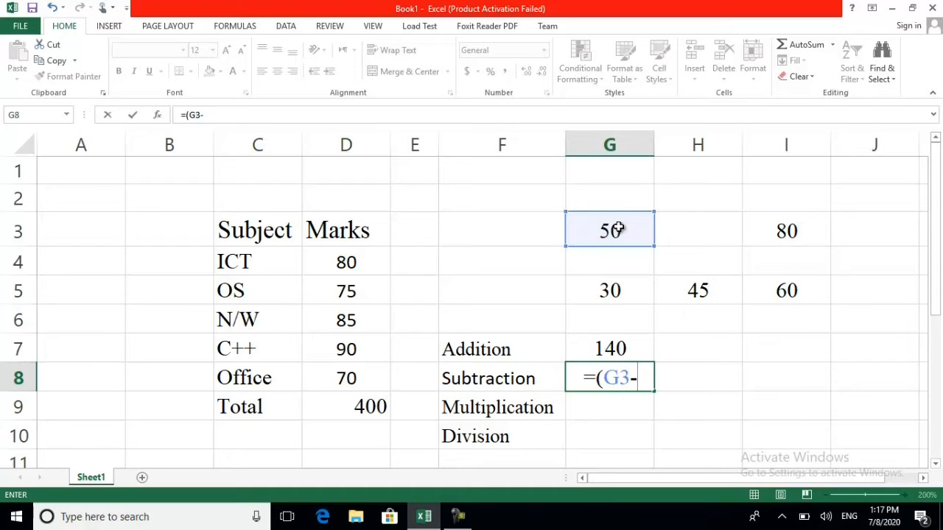
{"action": "left_click", "coordinate": [610, 292]}
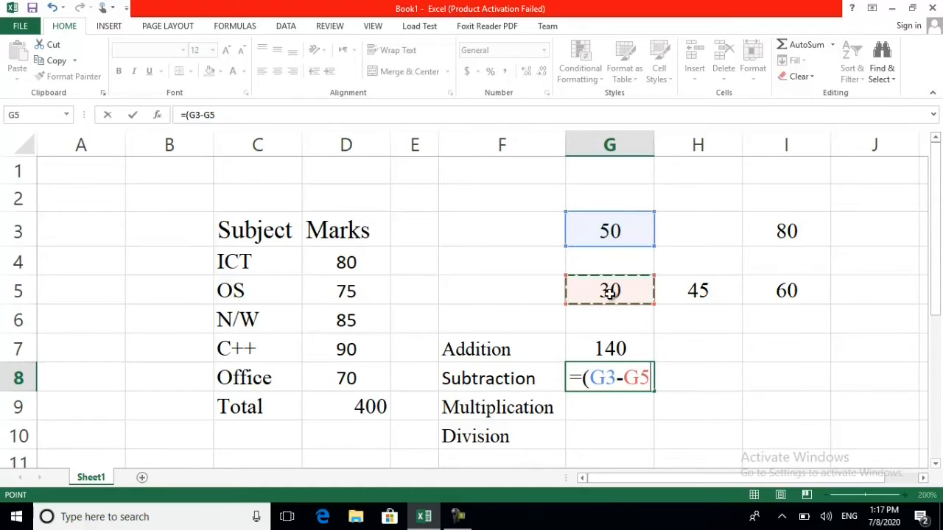
{"action": "type", "text": ")"}
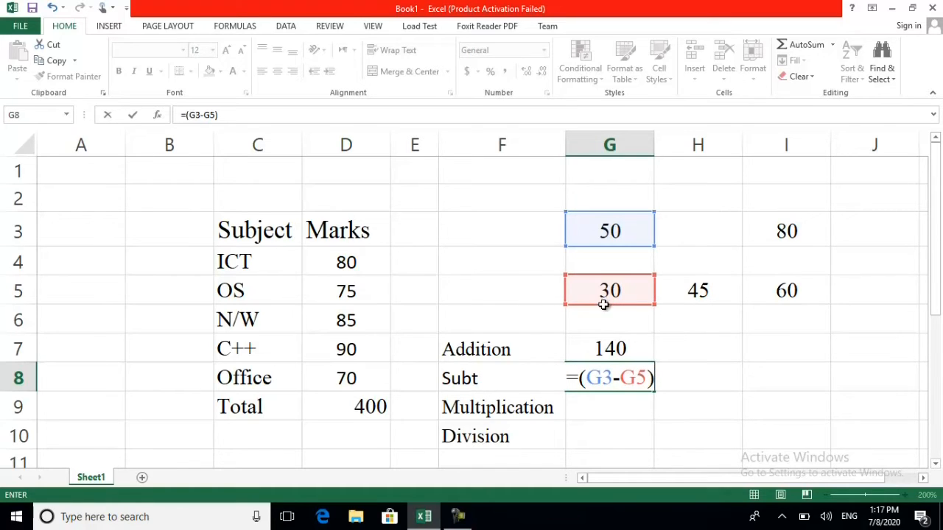
{"action": "left_click", "coordinate": [675, 406]}
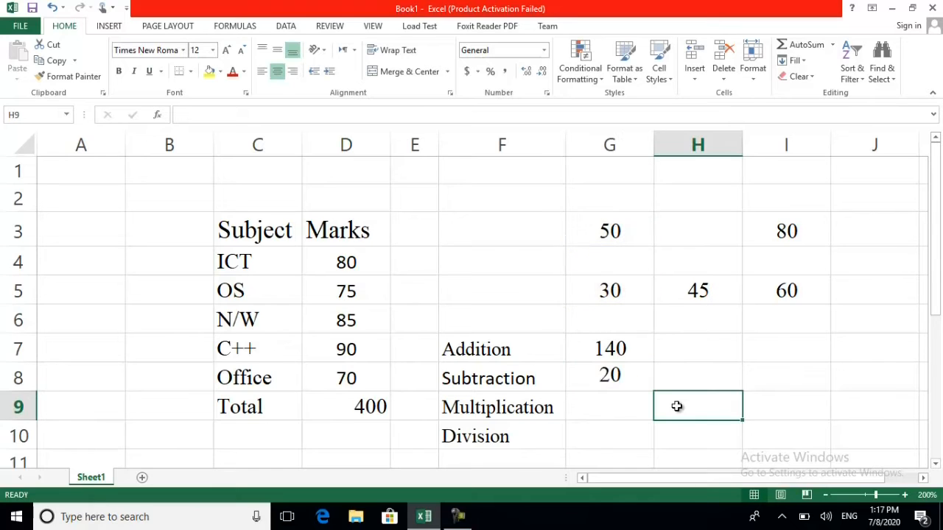
{"action": "left_click", "coordinate": [610, 378]}
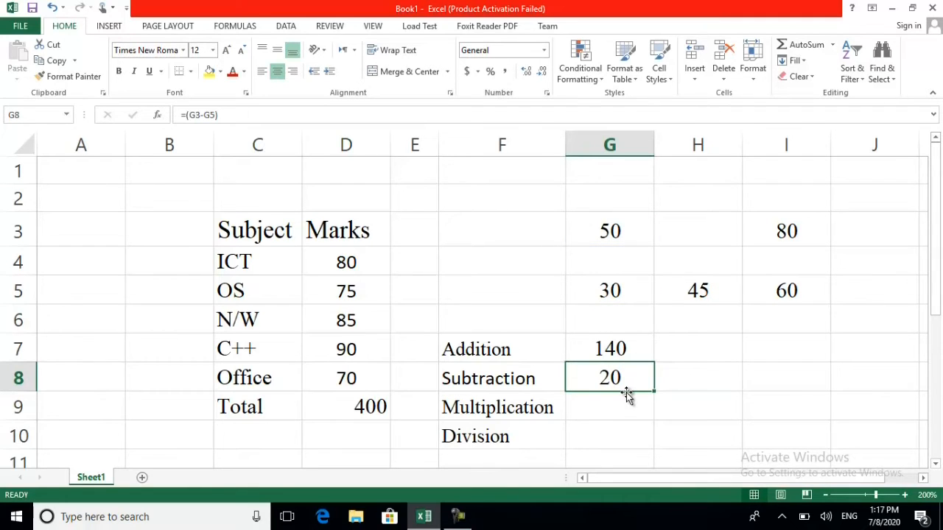
Enter the formula =(I3*H5*G5) in cell G9 beside the Multiplication label
{"action": "left_click", "coordinate": [609, 410]}
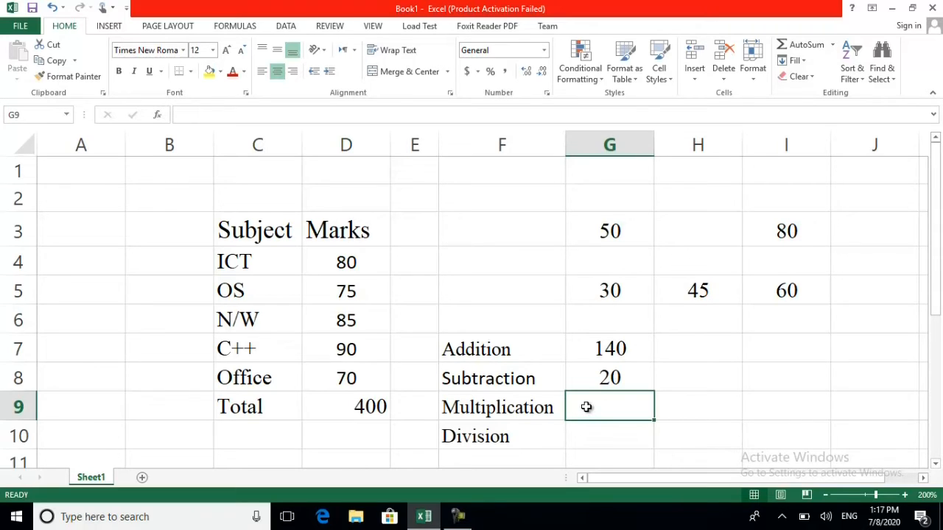
{"action": "type", "text": "="}
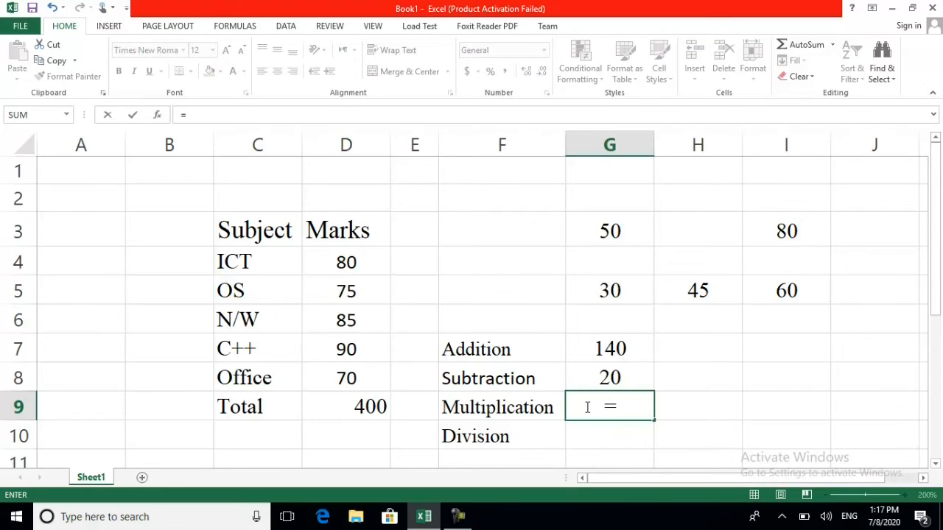
{"action": "type", "text": "("}
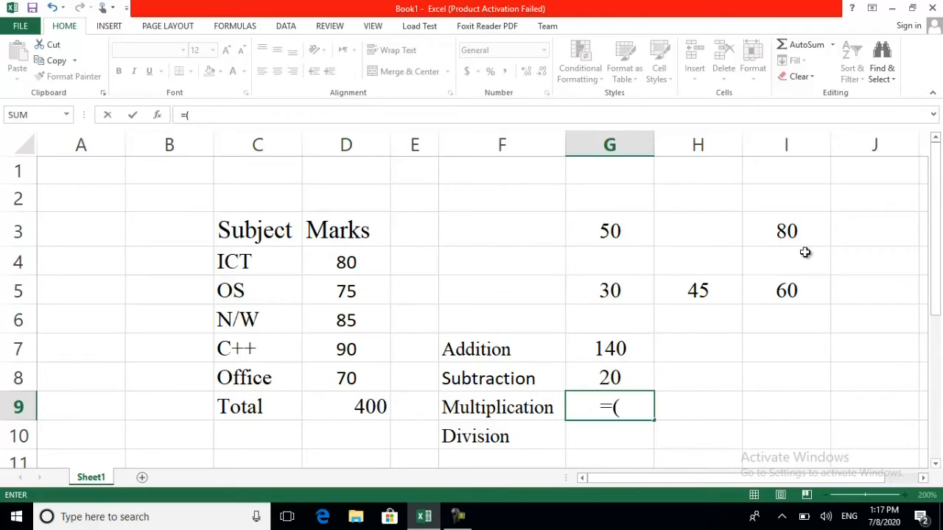
{"action": "left_click", "coordinate": [788, 232]}
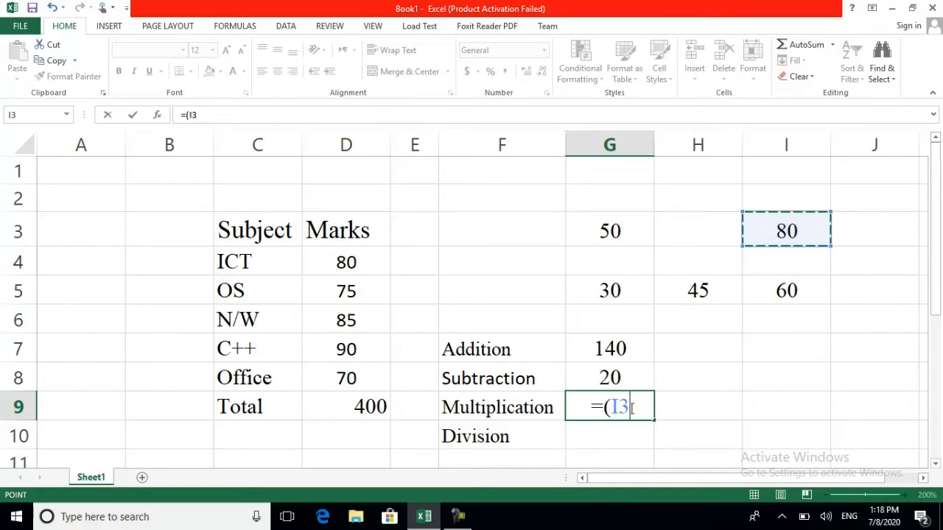
{"action": "type", "text": "*"}
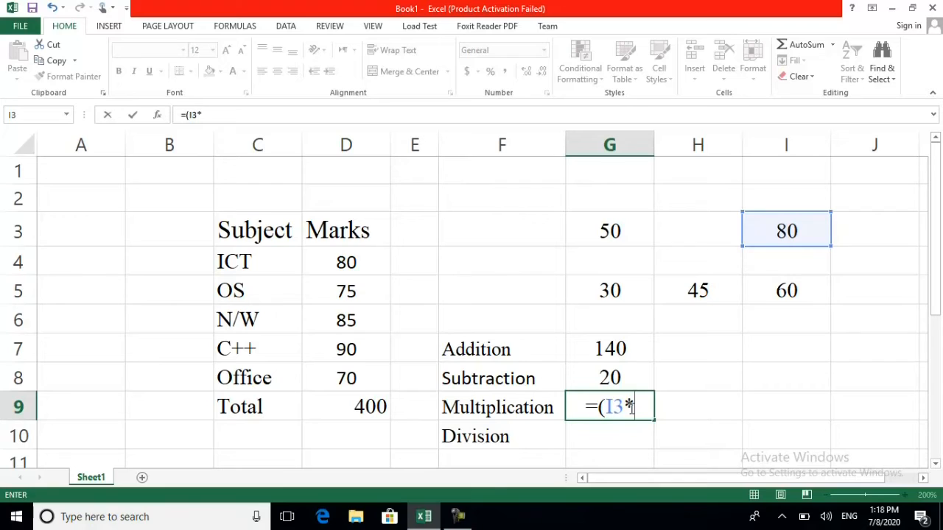
{"action": "left_click", "coordinate": [692, 293]}
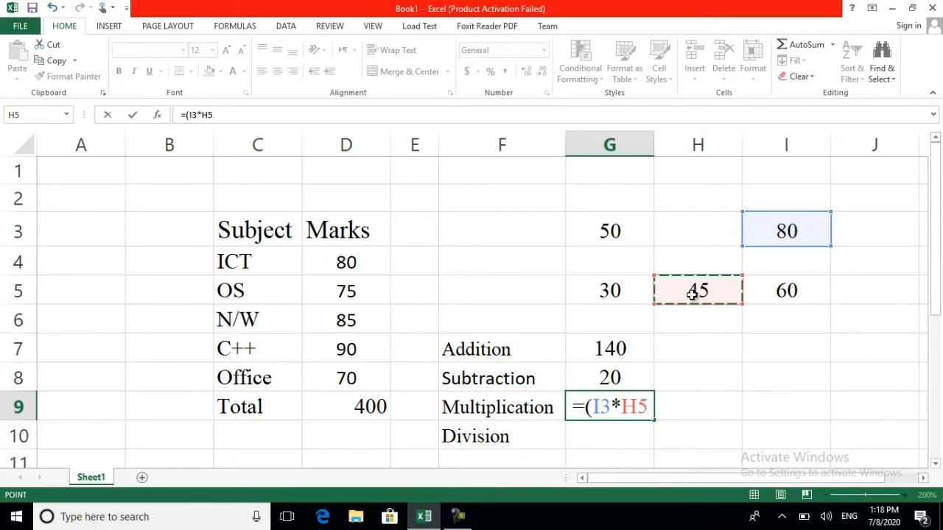
{"action": "type", "text": "*"}
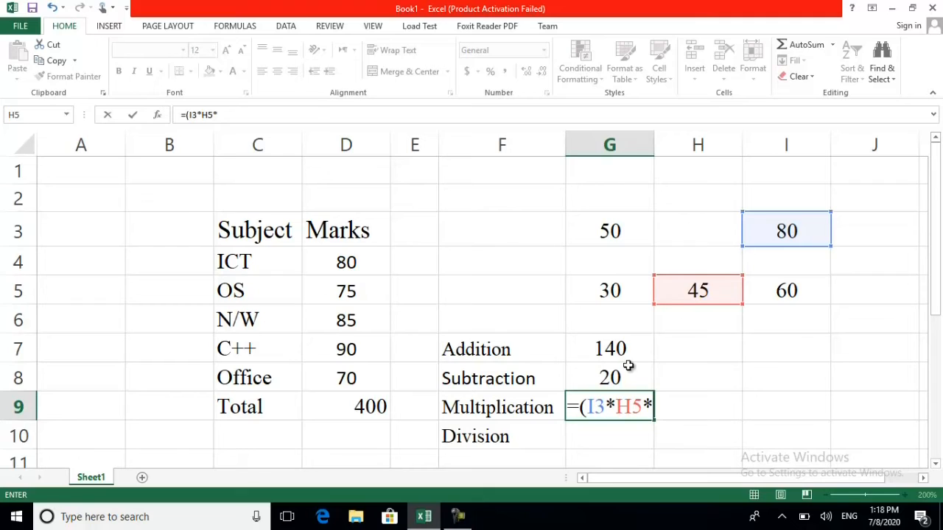
{"action": "left_click", "coordinate": [596, 292]}
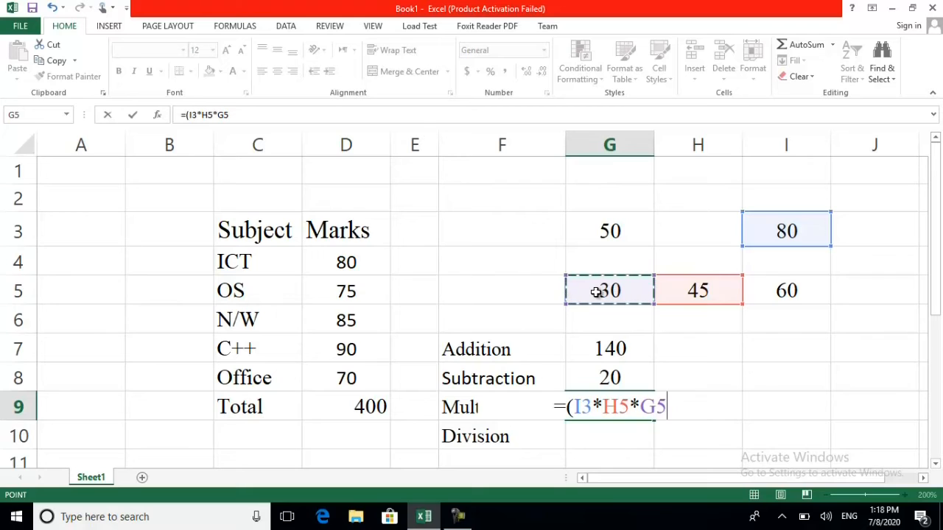
{"action": "type", "text": ")"}
{"action": "key", "text": "ctrl+Return"}
{"action": "key", "text": "Return"}
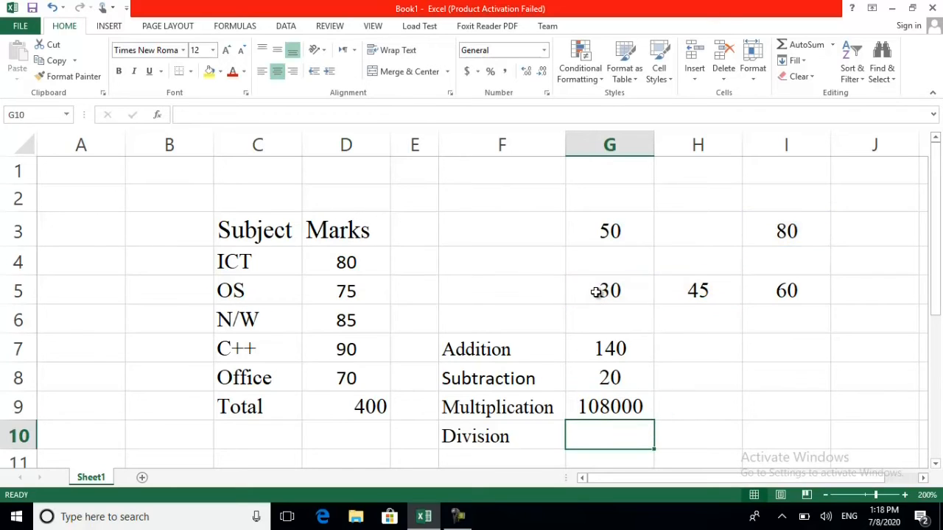
Inspect the cell references used by the multiplication formula in G9, leaving the formula as it is
{"action": "left_click", "coordinate": [601, 407]}
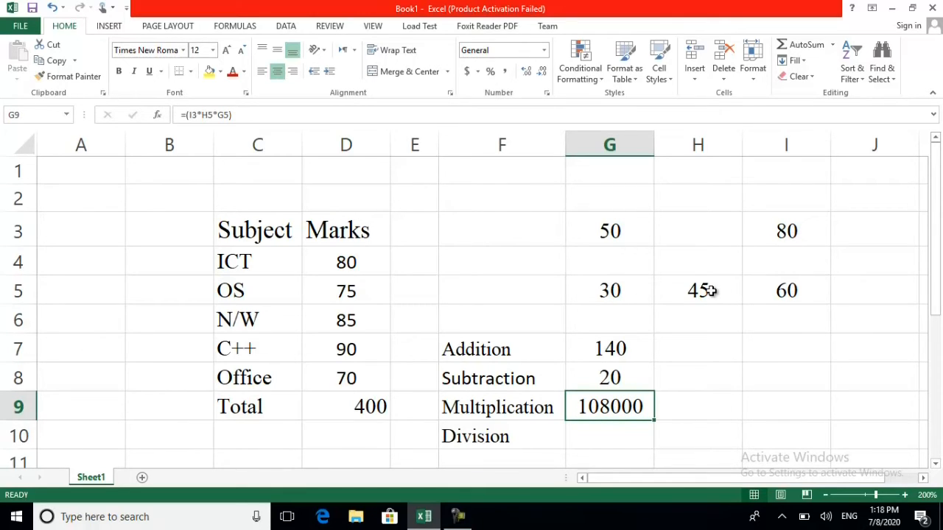
{"action": "double_click", "coordinate": [611, 405]}
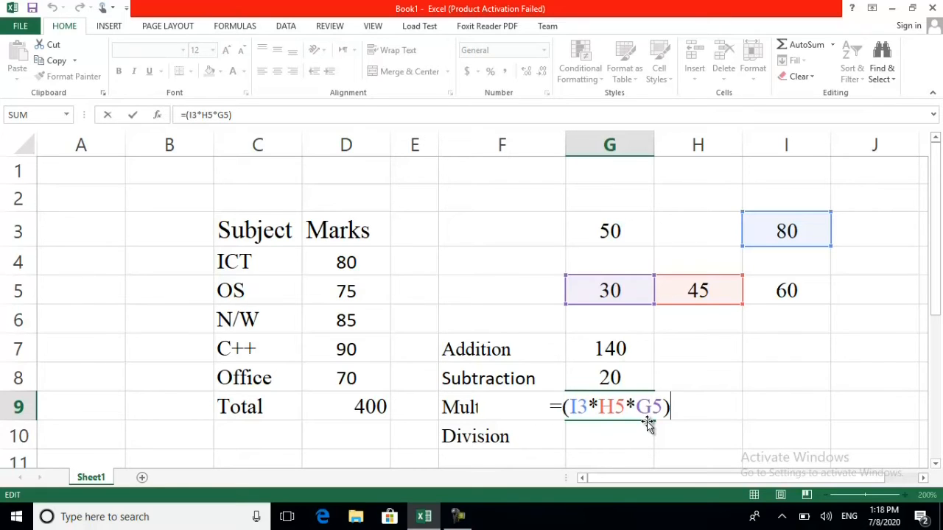
{"action": "key", "text": "Return"}
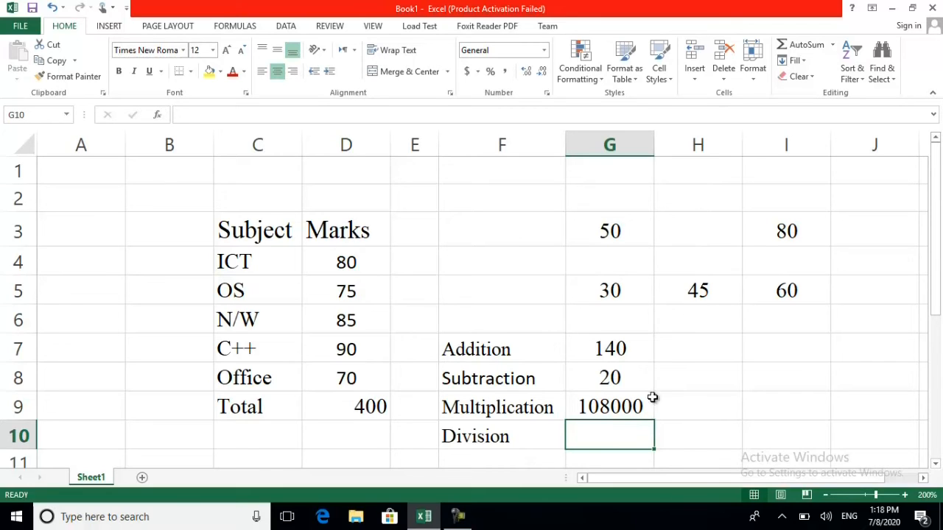
{"action": "left_click", "coordinate": [792, 292]}
{"action": "left_click", "coordinate": [623, 291]}
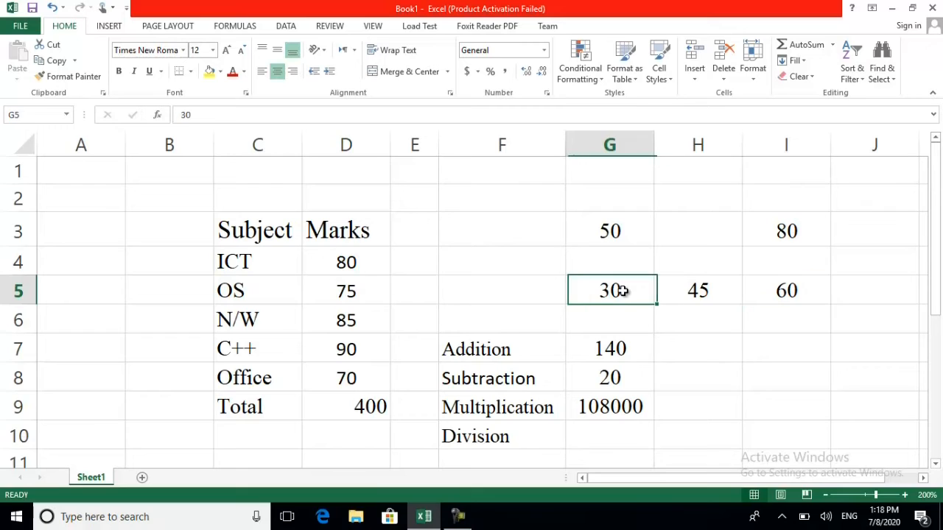
Enter the formula =(I5/G5) in cell G10 beside the Division label
{"action": "left_click", "coordinate": [806, 293]}
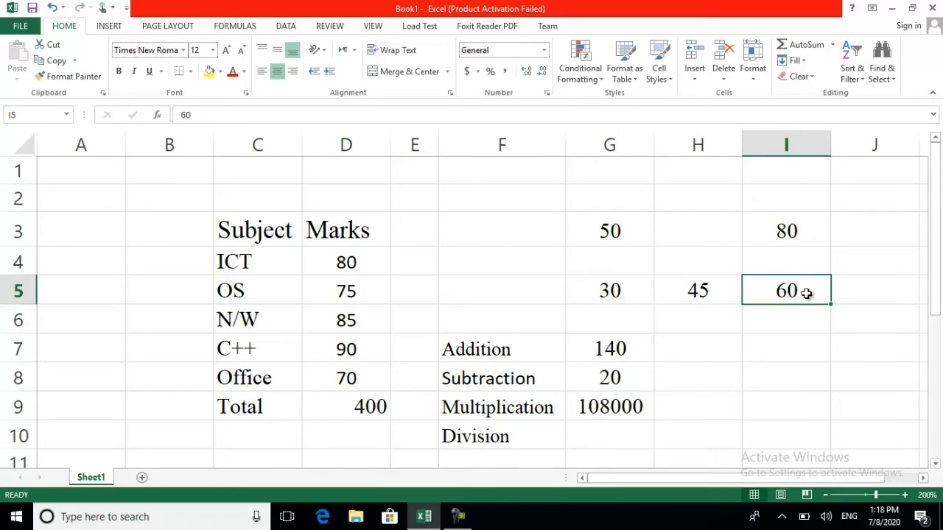
{"action": "left_click", "coordinate": [625, 293]}
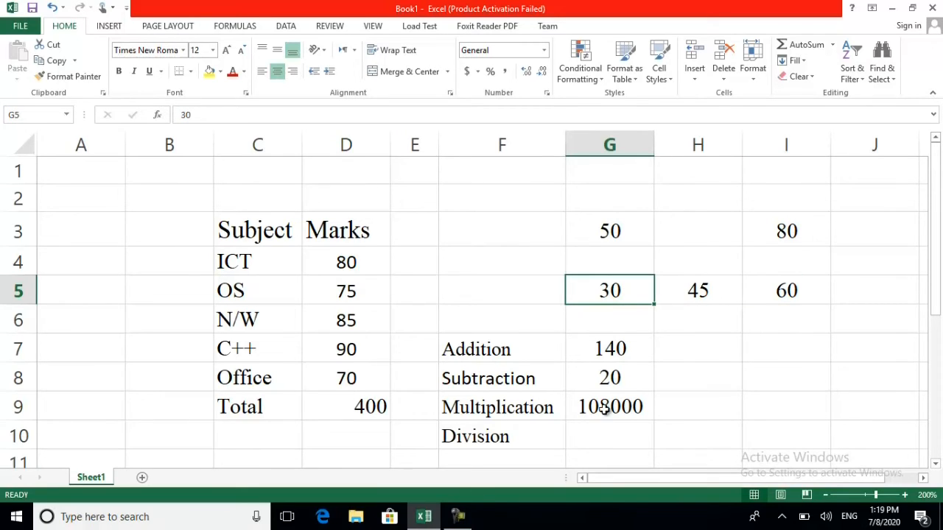
{"action": "left_click", "coordinate": [596, 443]}
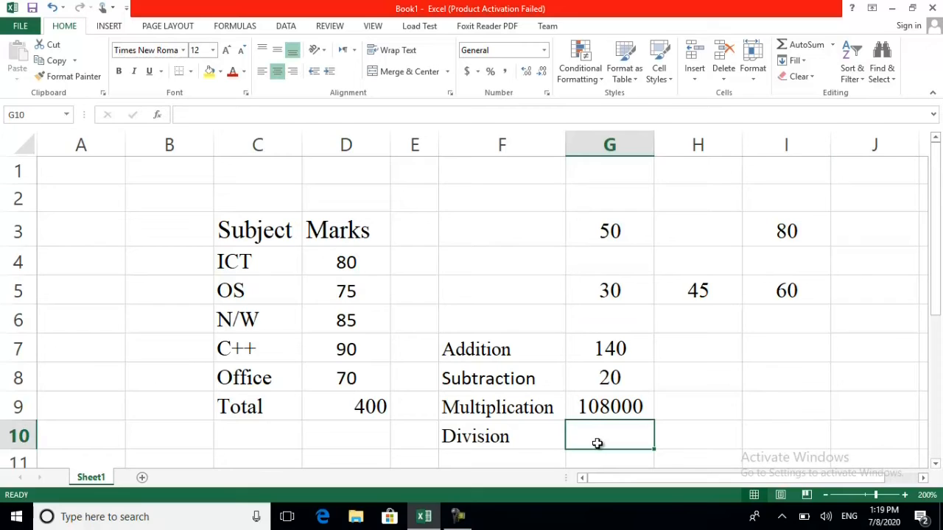
{"action": "type", "text": "=("}
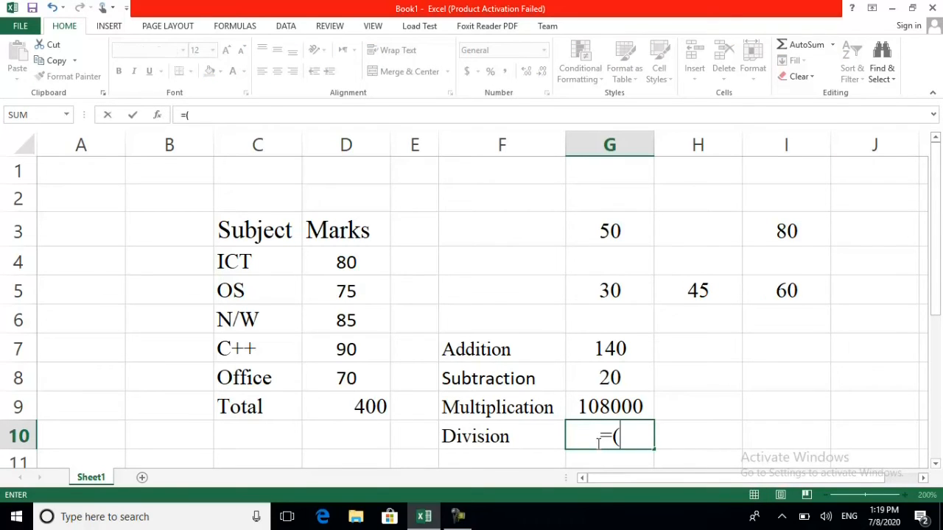
{"action": "left_click", "coordinate": [785, 292]}
{"action": "left_click", "coordinate": [784, 293]}
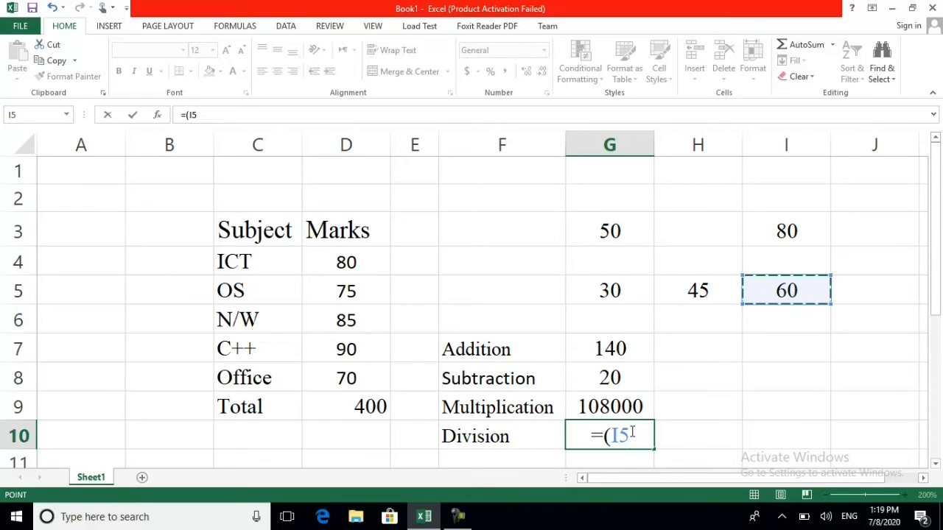
{"action": "type", "text": "/"}
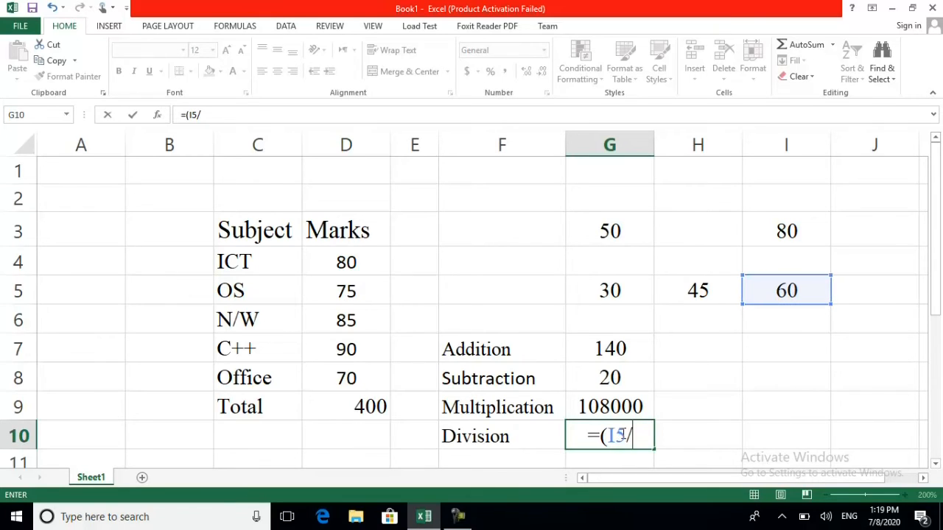
{"action": "left_click", "coordinate": [605, 293]}
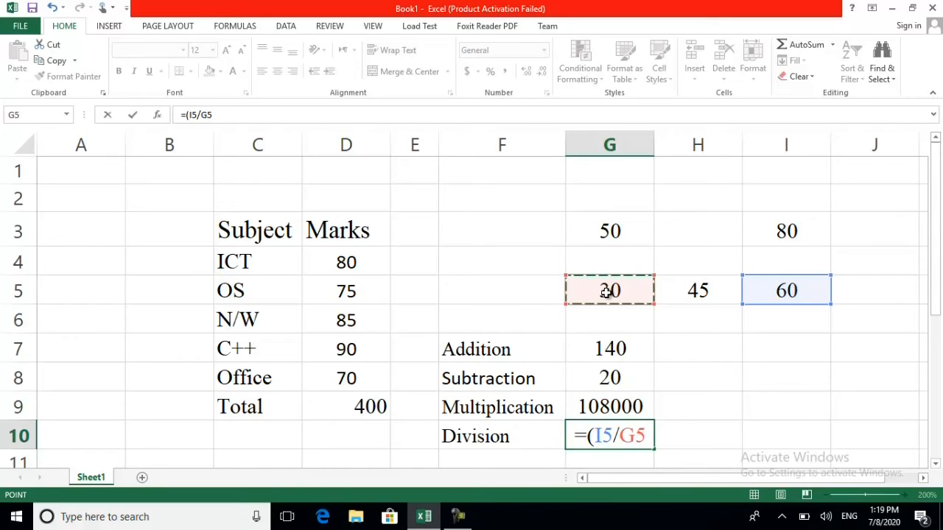
{"action": "type", "text": ")"}
{"action": "key", "text": "ctrl+Return"}
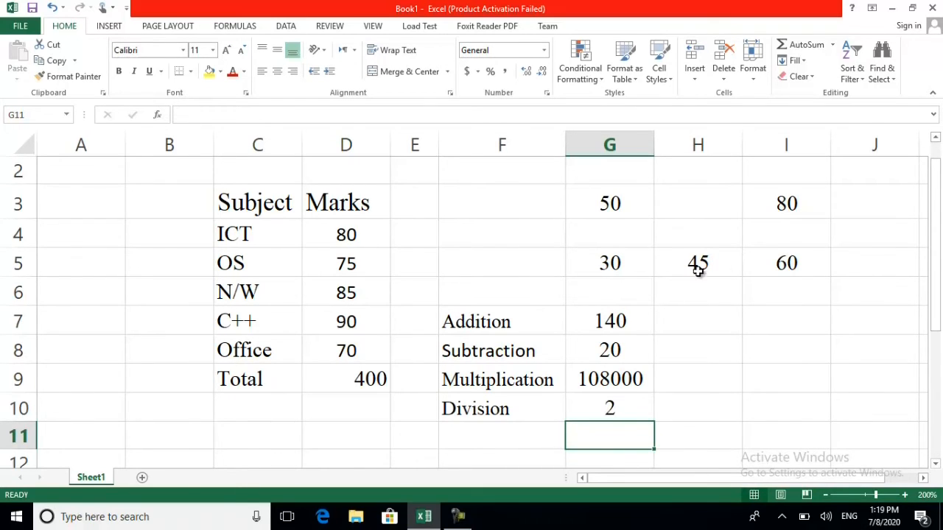
Enter the formula =(G3+70) in cell H7, adding a constant to a cell reference in the Addition row
{"action": "left_click", "coordinate": [706, 354]}
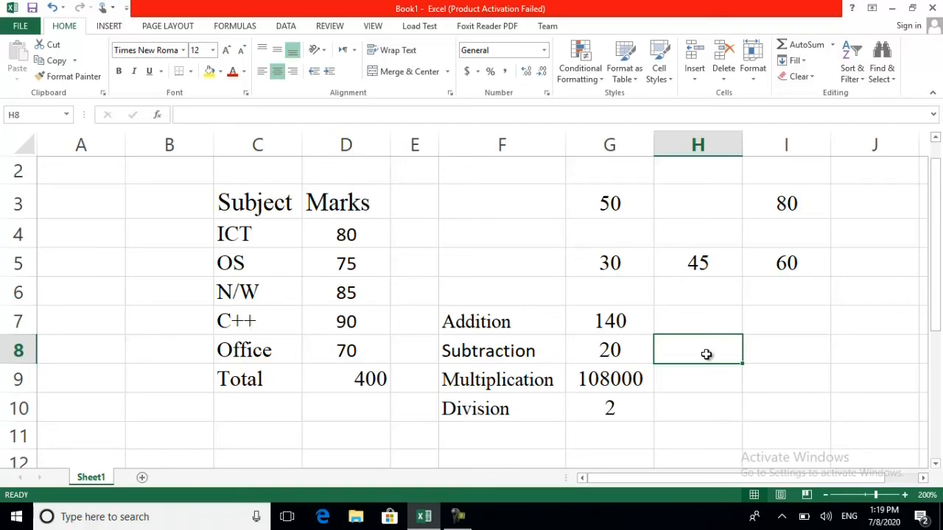
{"action": "left_click", "coordinate": [795, 347]}
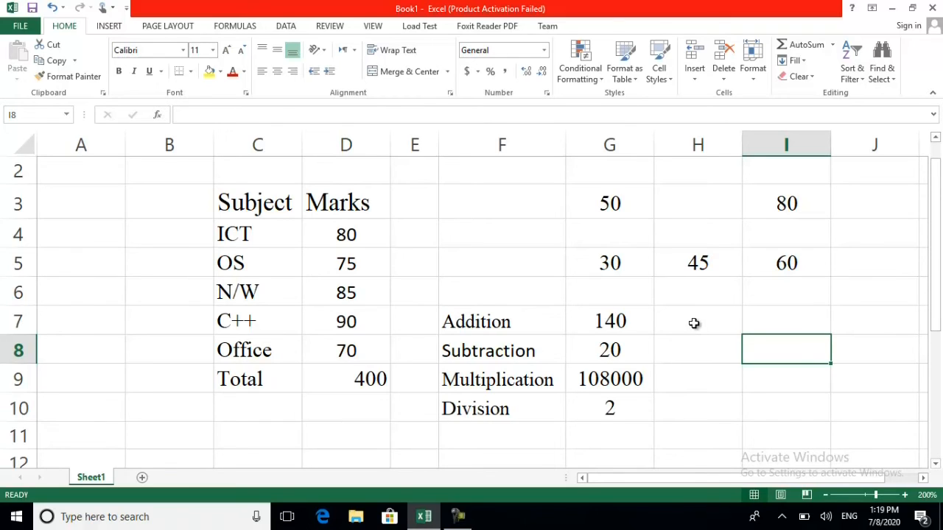
{"action": "left_click", "coordinate": [694, 323]}
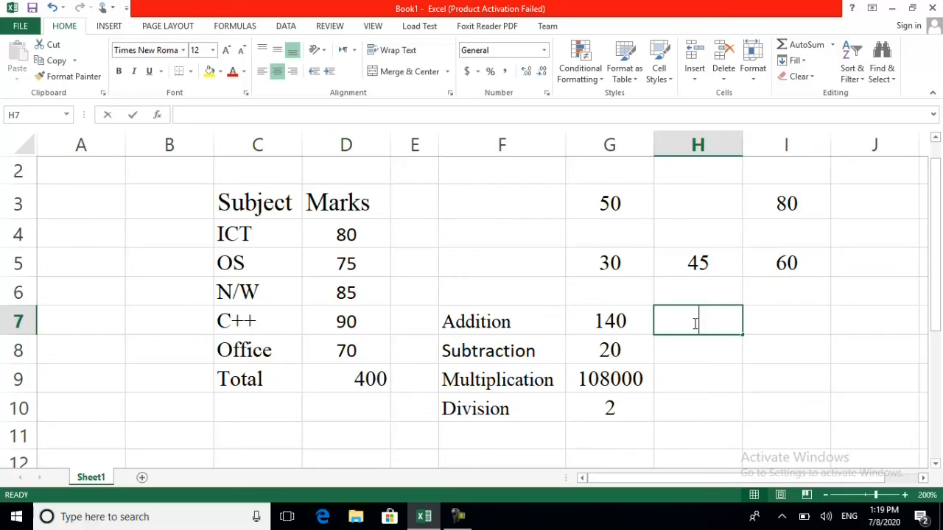
{"action": "type", "text": "=("}
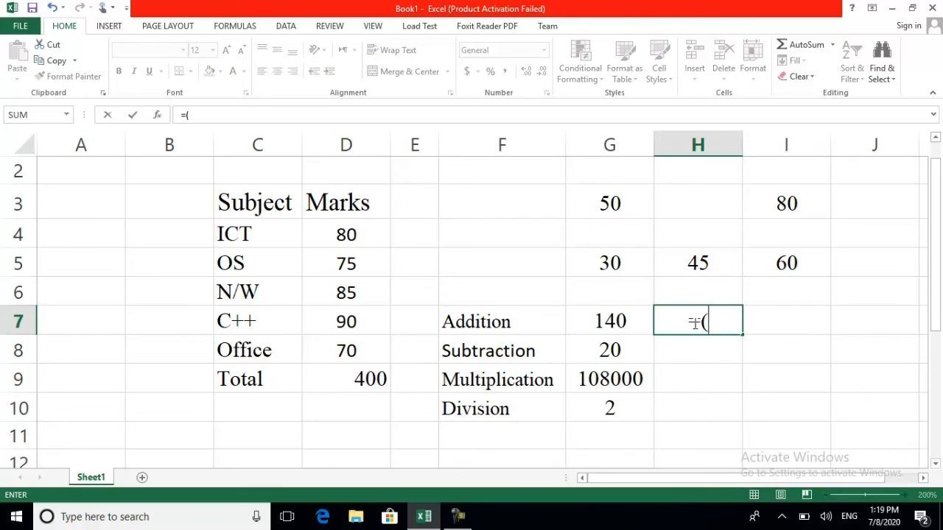
{"action": "left_click", "coordinate": [617, 205]}
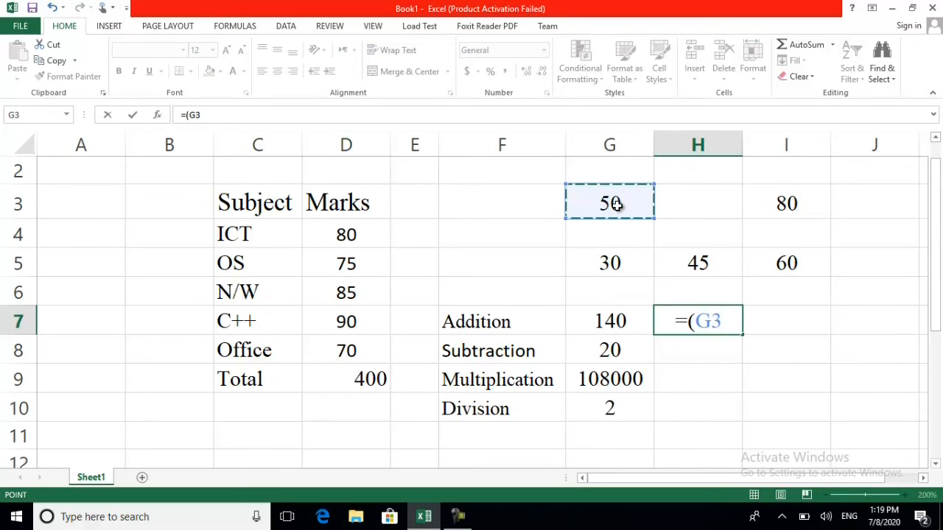
{"action": "type", "text": "+"}
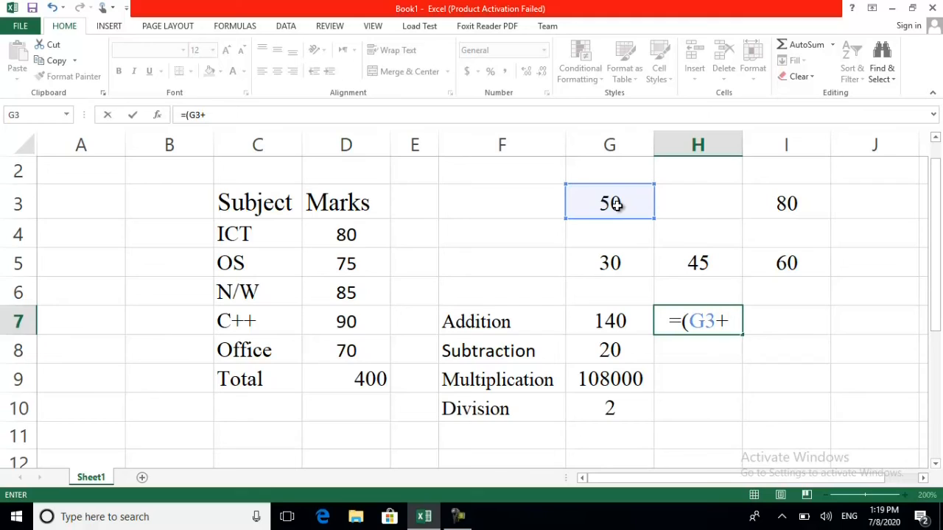
{"action": "type", "text": "70"}
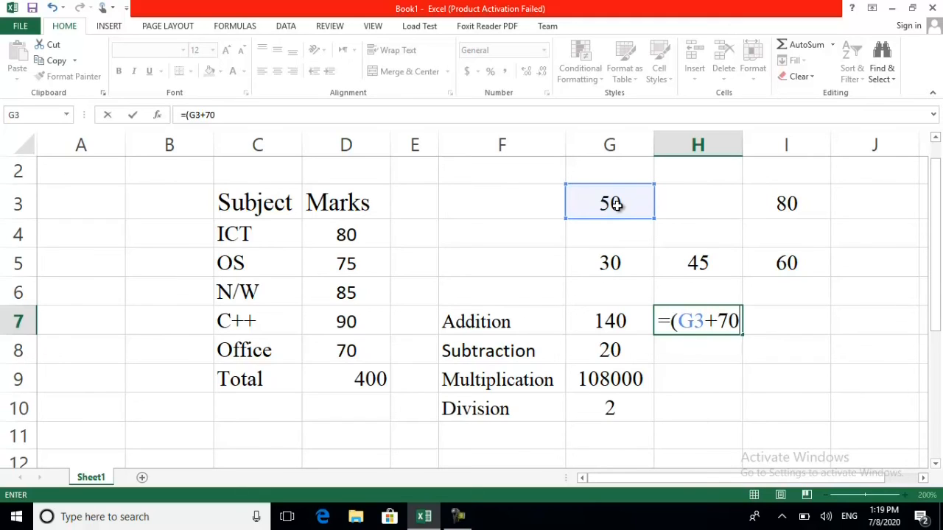
{"action": "type", "text": ")"}
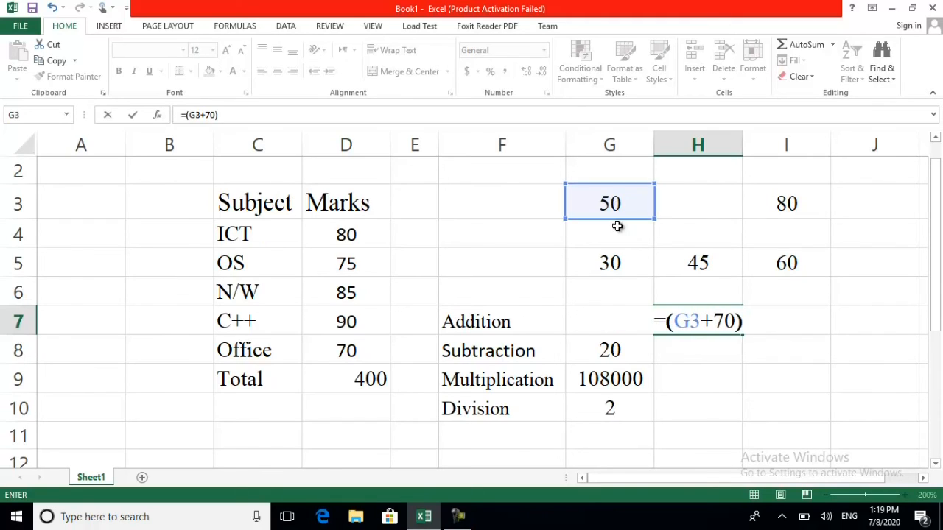
{"action": "left_click", "coordinate": [719, 359]}
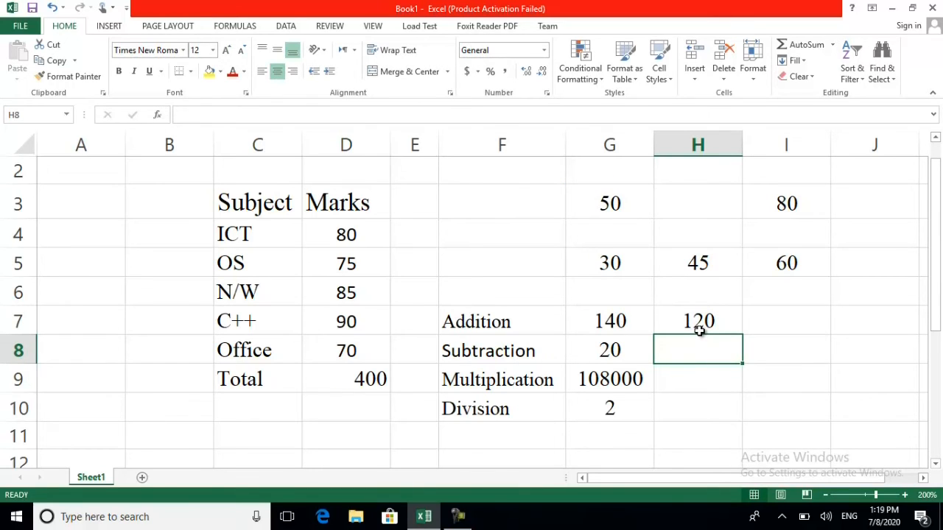
Enter the formula =(H5/5) in cell H10, dividing a referenced cell by a constant in the Division row
{"action": "left_click", "coordinate": [698, 406]}
{"action": "type", "text": "=("}
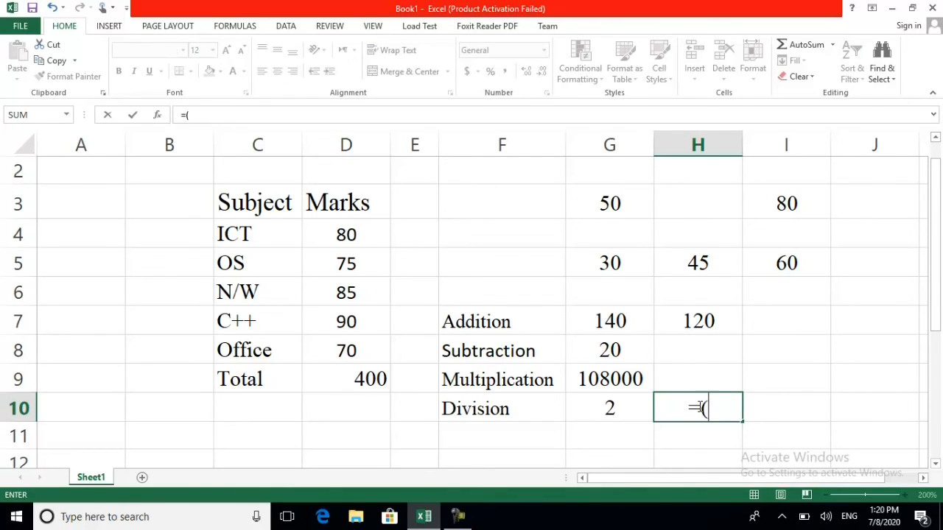
{"action": "left_click", "coordinate": [698, 264]}
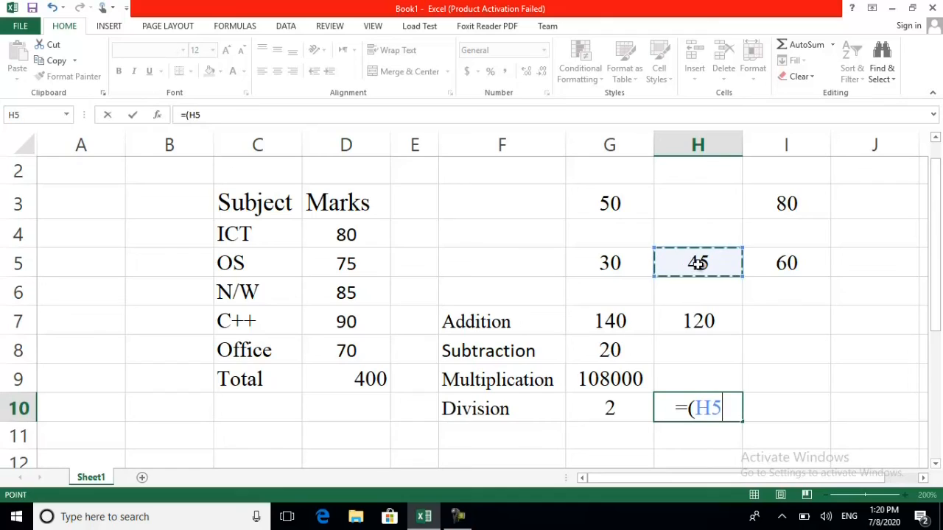
{"action": "type", "text": "/"}
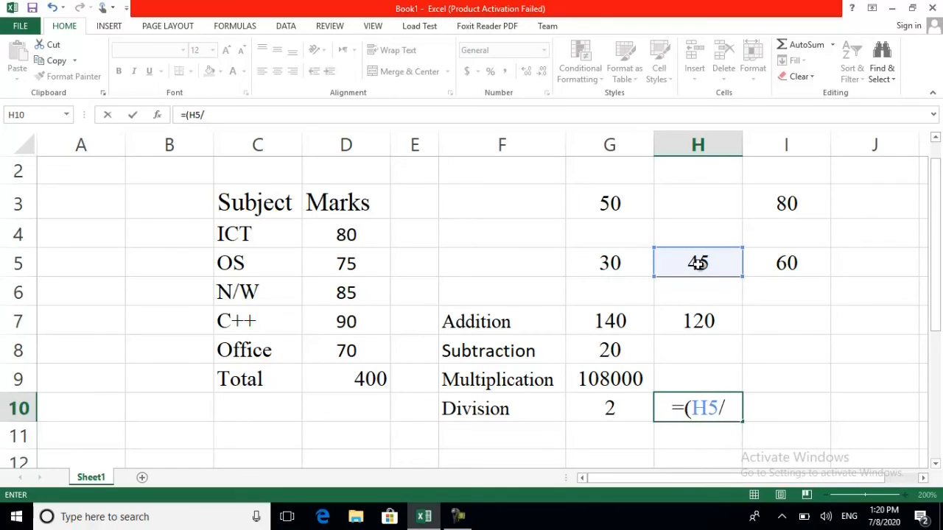
{"action": "type", "text": "5"}
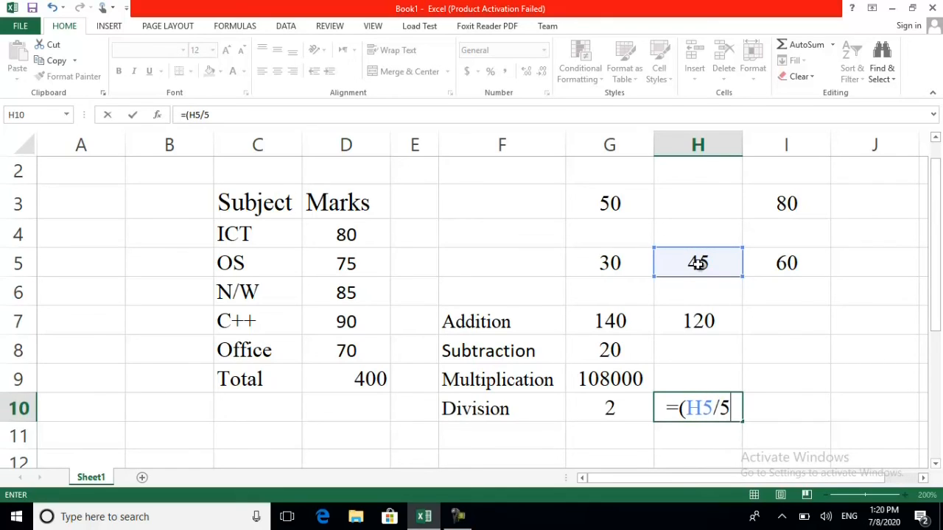
{"action": "type", "text": ")"}
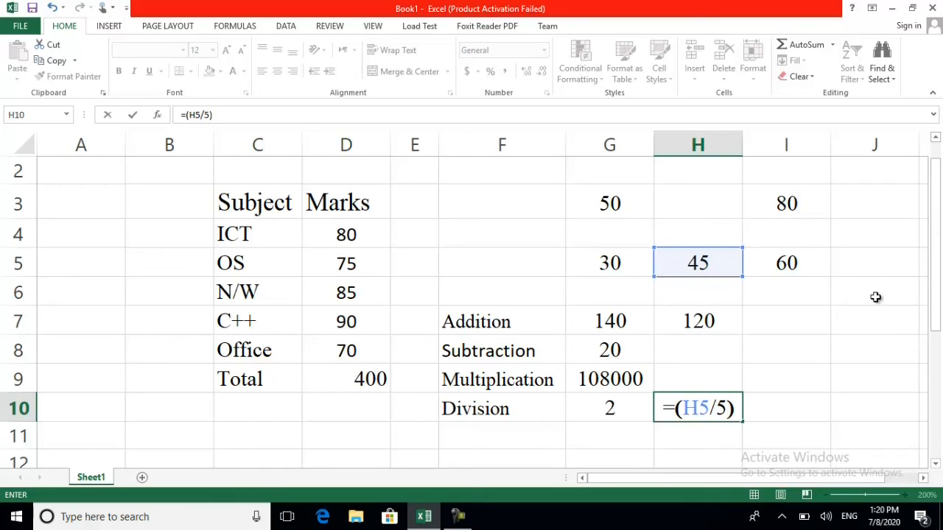
{"action": "left_click", "coordinate": [779, 381]}
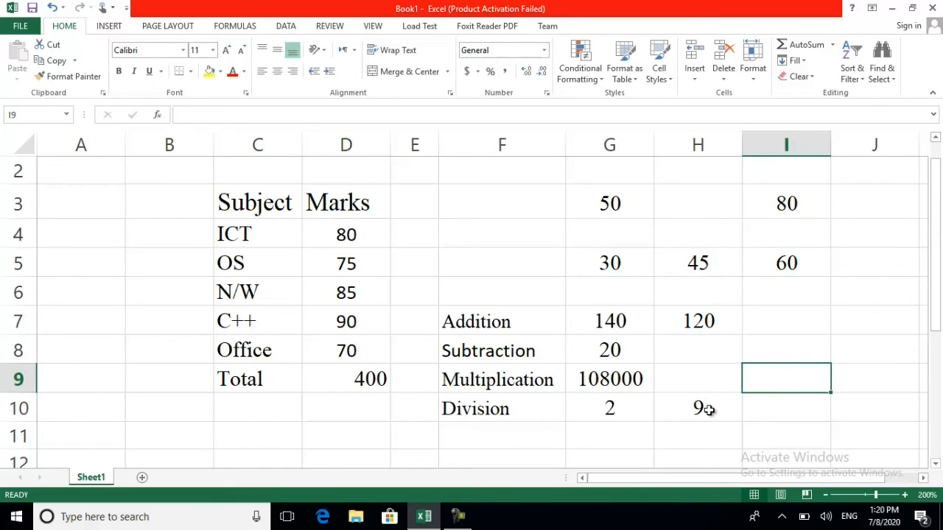